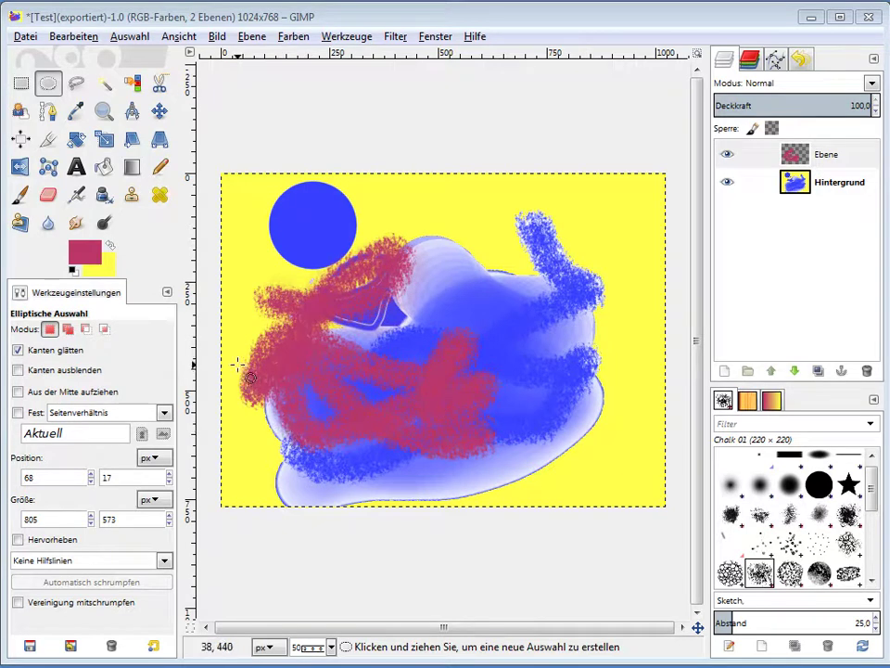
- Open Burg_Hohenzollern-900x600.jpg from the Downloads folder as a second image
{"action": "left_click", "coordinate": [24, 37]}
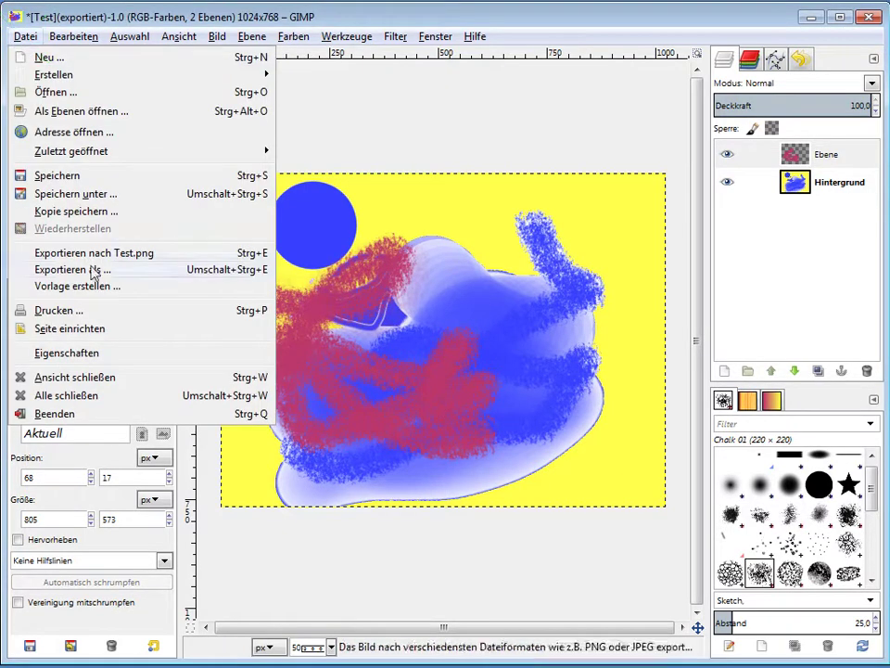
{"action": "left_click", "coordinate": [51, 93]}
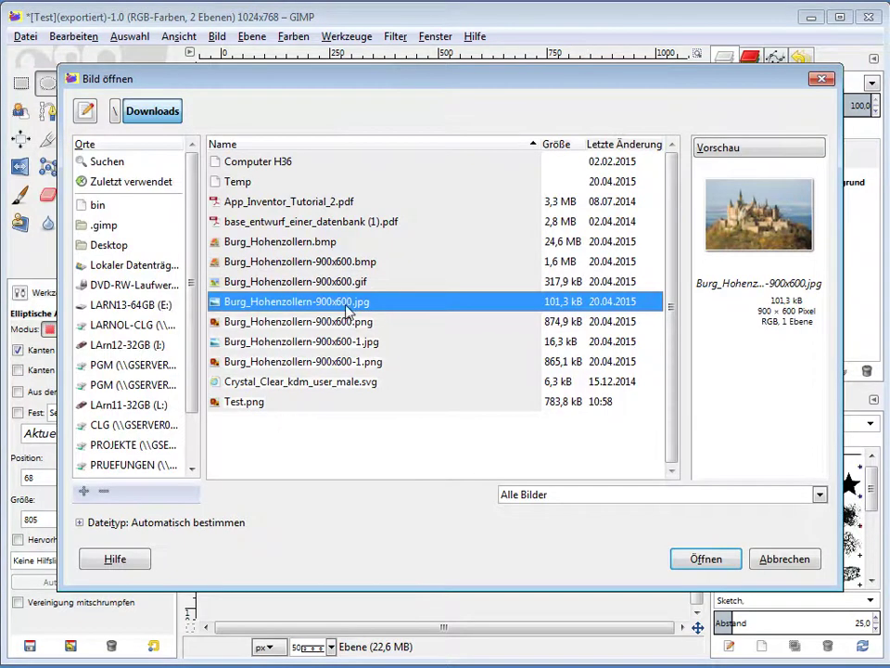
{"action": "left_click", "coordinate": [726, 561]}
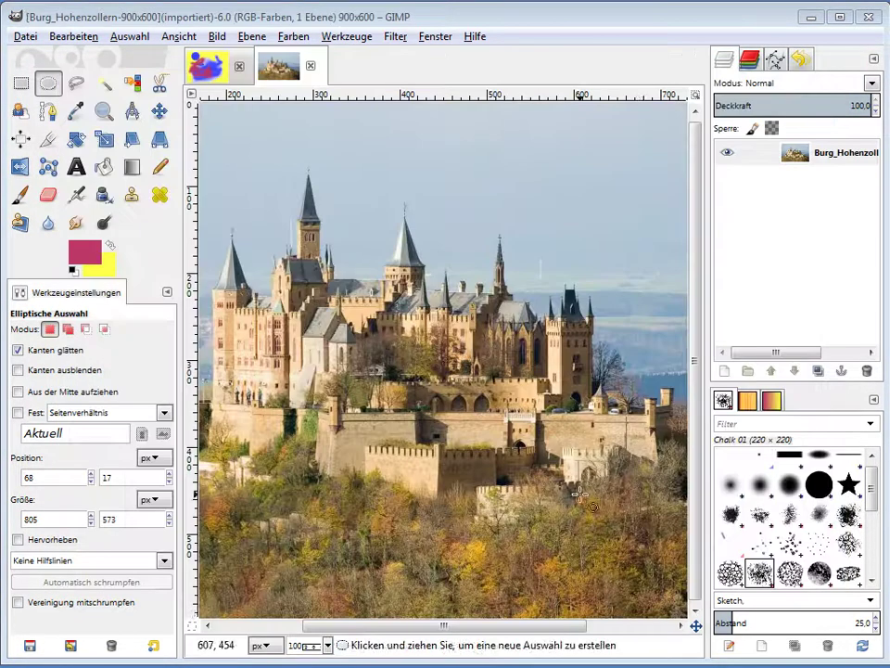
- At 50% zoom, draw a 794×510 elliptical selection at 44, 28 framing the castle
{"action": "left_click", "coordinate": [326, 645]}
{"action": "left_click", "coordinate": [310, 569]}
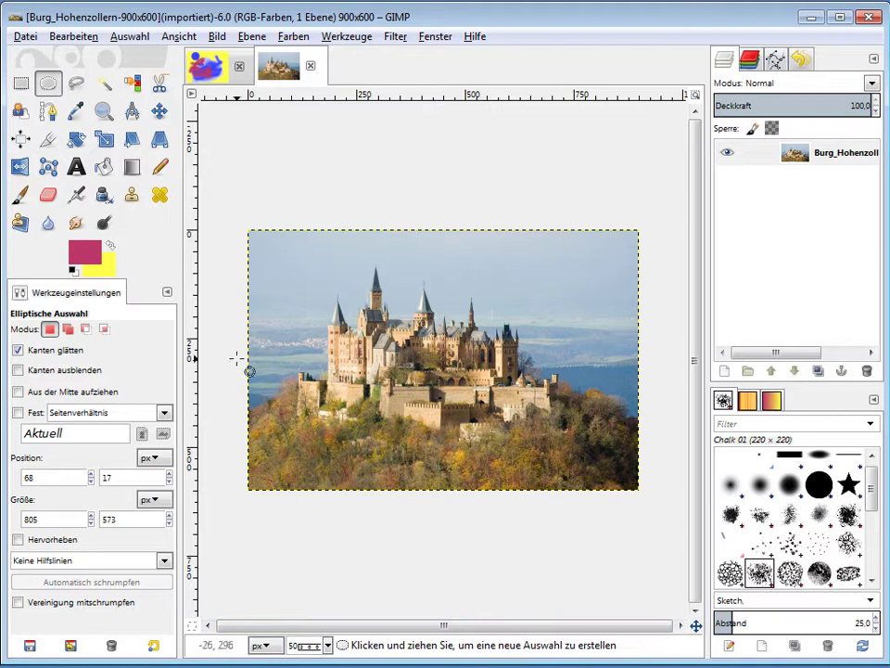
{"action": "left_click", "coordinate": [47, 84]}
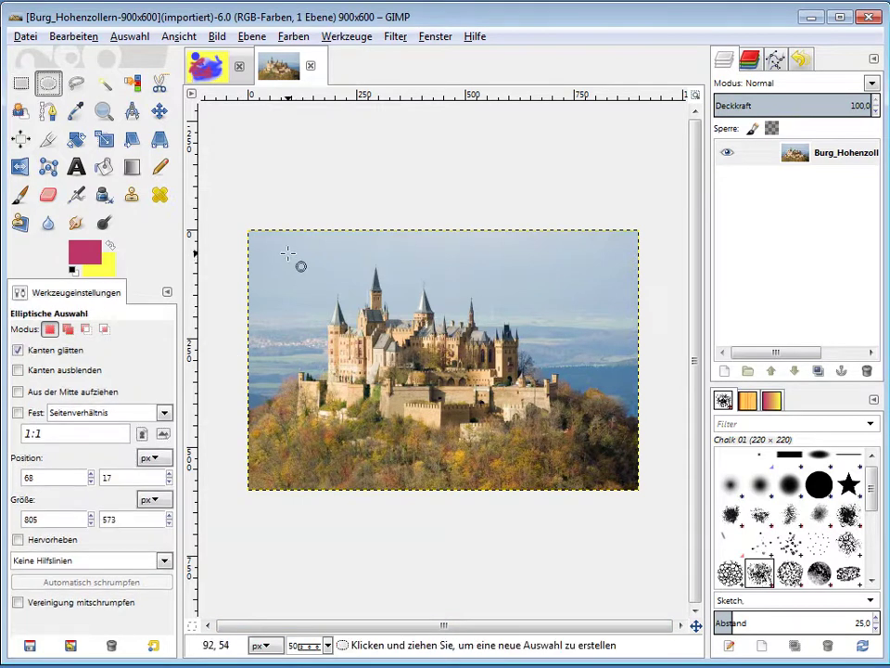
{"action": "left_click_drag", "start_coordinate": [288, 253], "coordinate": [611, 464]}
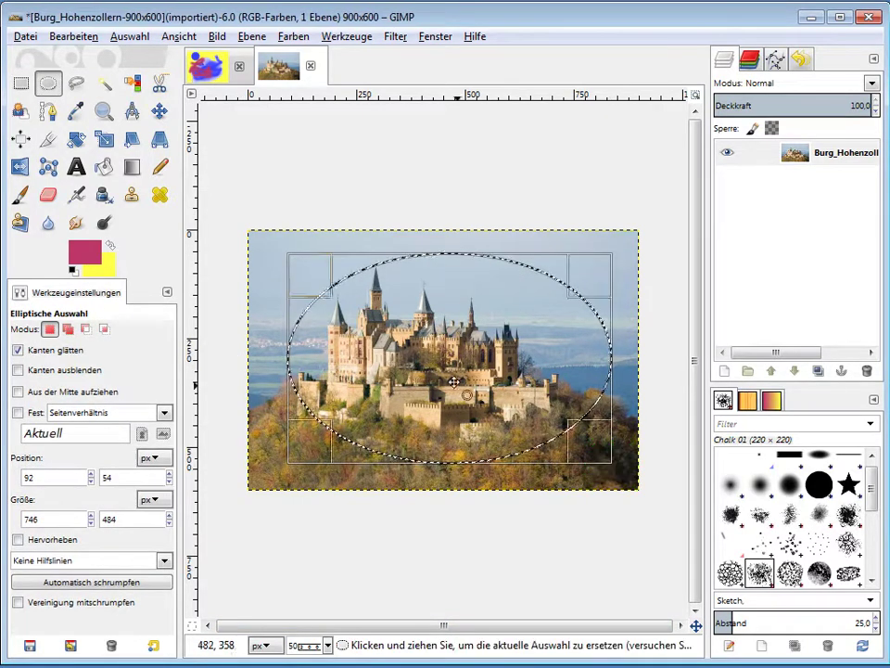
{"action": "left_click_drag", "start_coordinate": [298, 269], "coordinate": [276, 257]}
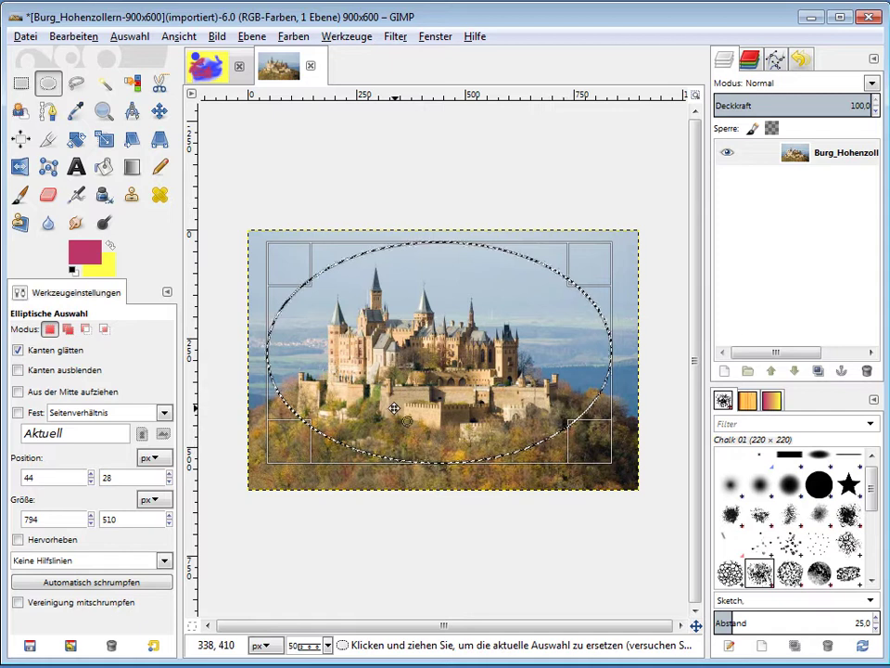
- Fill the ellipse with yellow, then set the background colour to white and refill it
{"action": "key", "text": "Delete"}
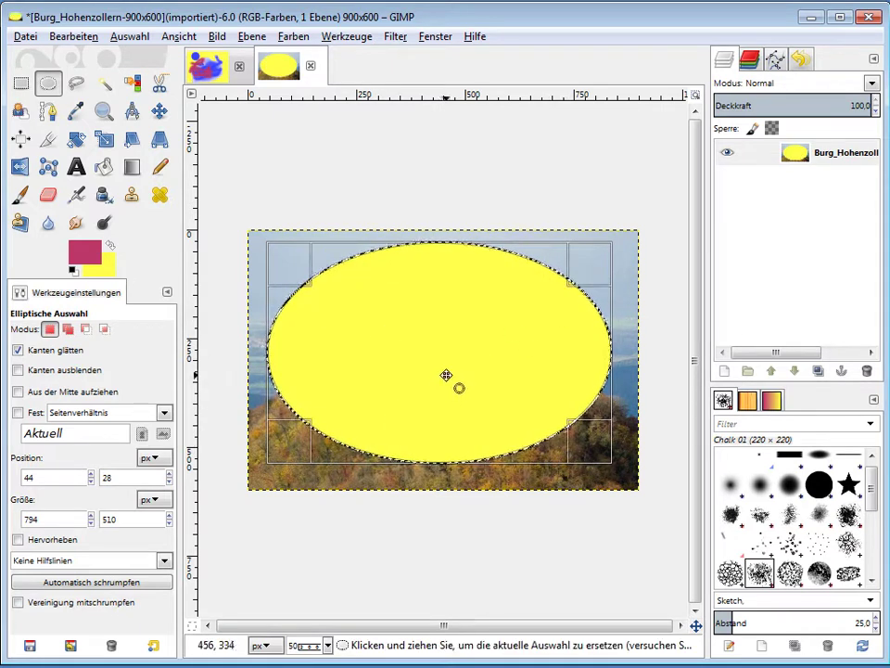
{"action": "left_click", "coordinate": [106, 266]}
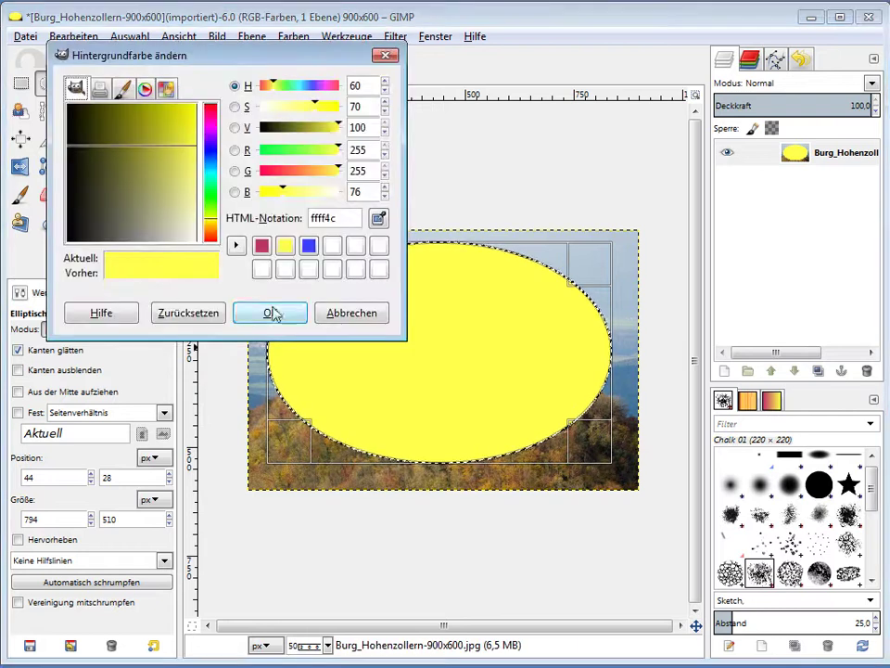
{"action": "left_click", "coordinate": [379, 270]}
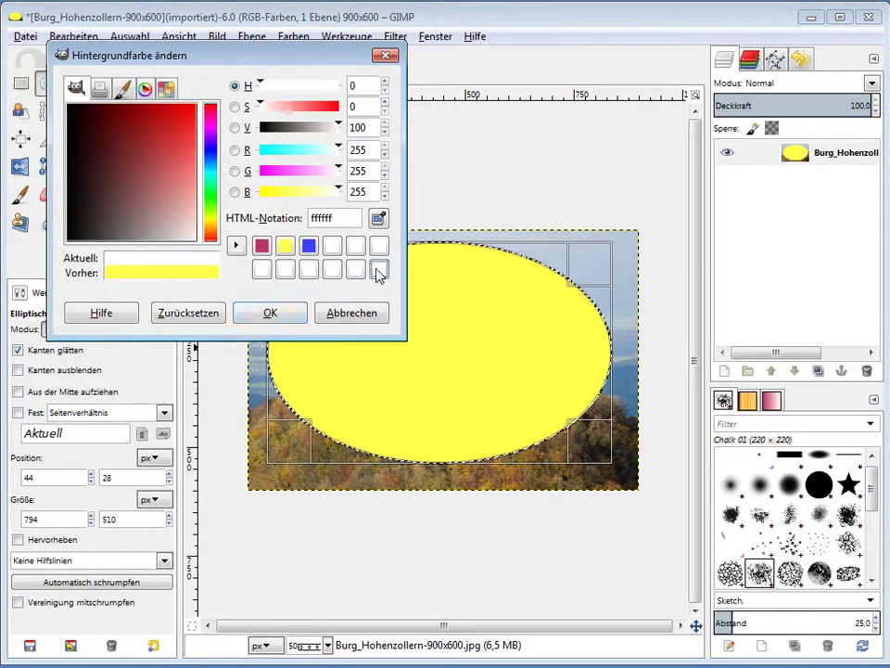
{"action": "left_click", "coordinate": [266, 314]}
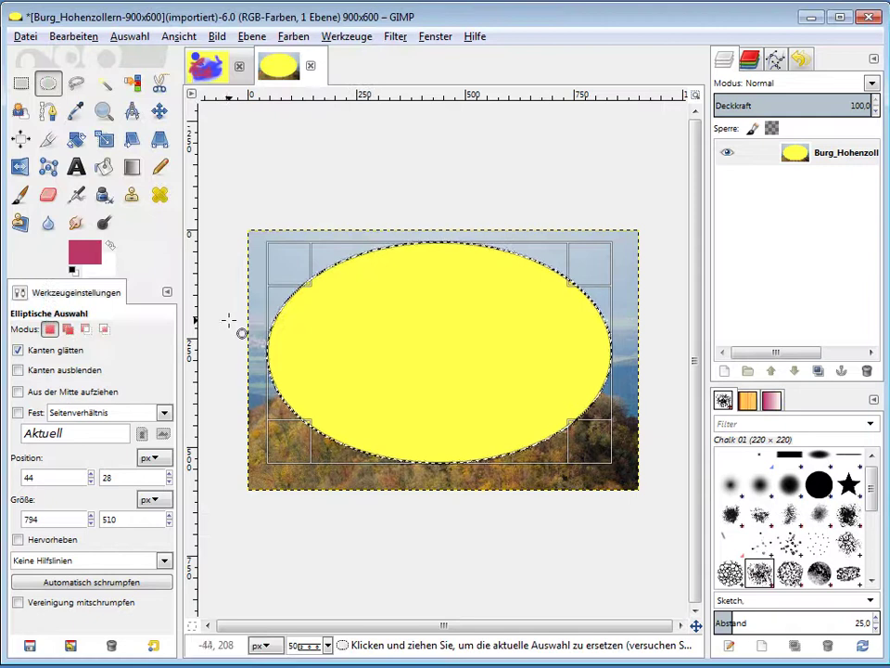
{"action": "key", "text": "ctrl+period"}
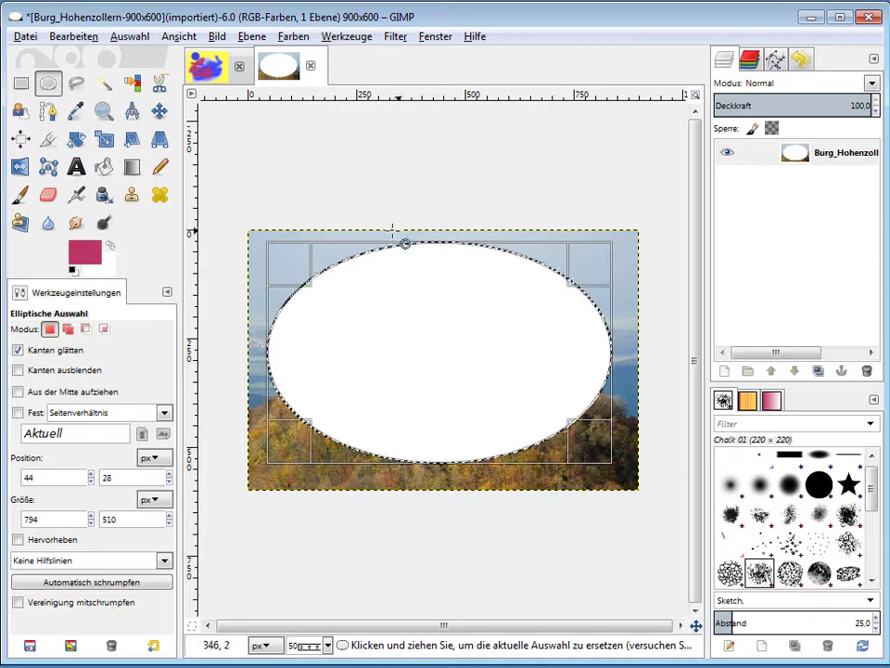
{"action": "left_click", "coordinate": [78, 37]}
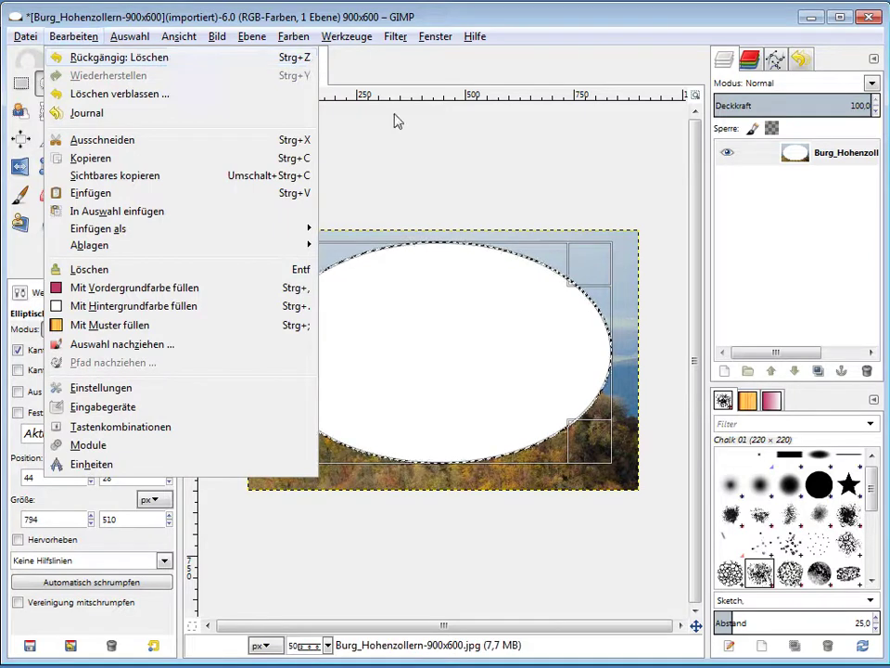
- Undo the fills, invert the selection to outside the ellipse, and undo a test delete
{"action": "left_click", "coordinate": [393, 151]}
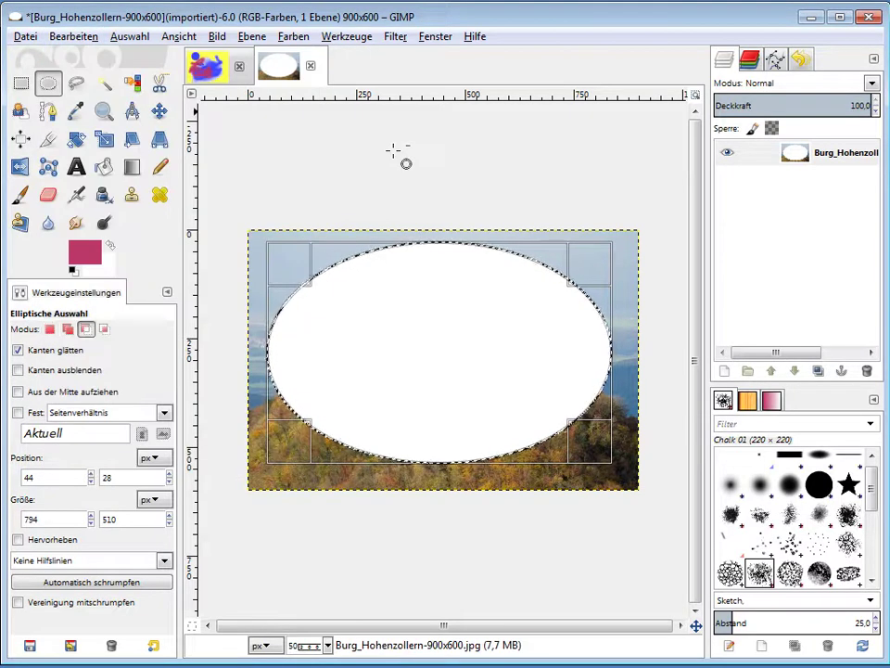
{"action": "key", "text": "ctrl+z"}
{"action": "key", "text": "ctrl+z"}
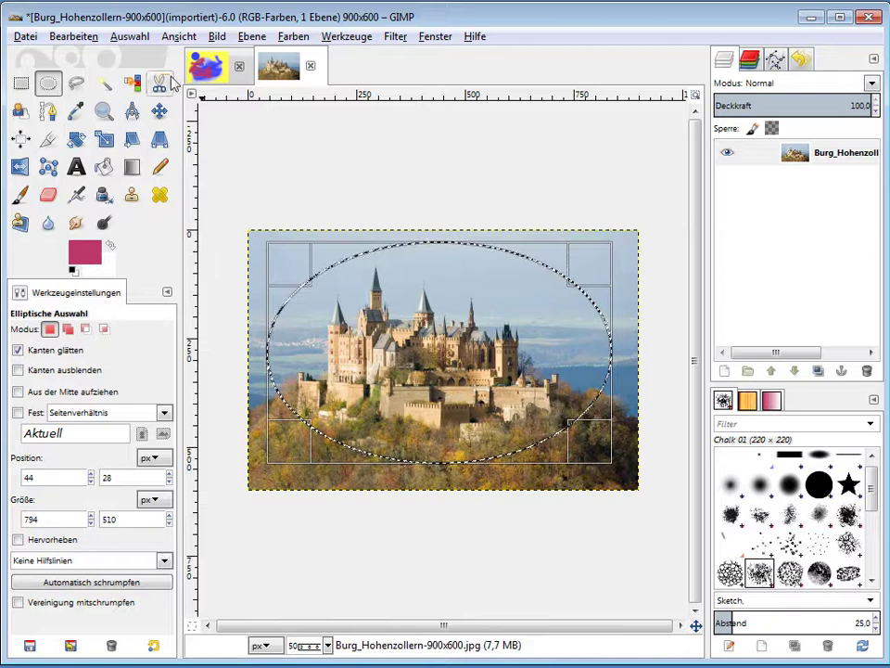
{"action": "left_click", "coordinate": [128, 36]}
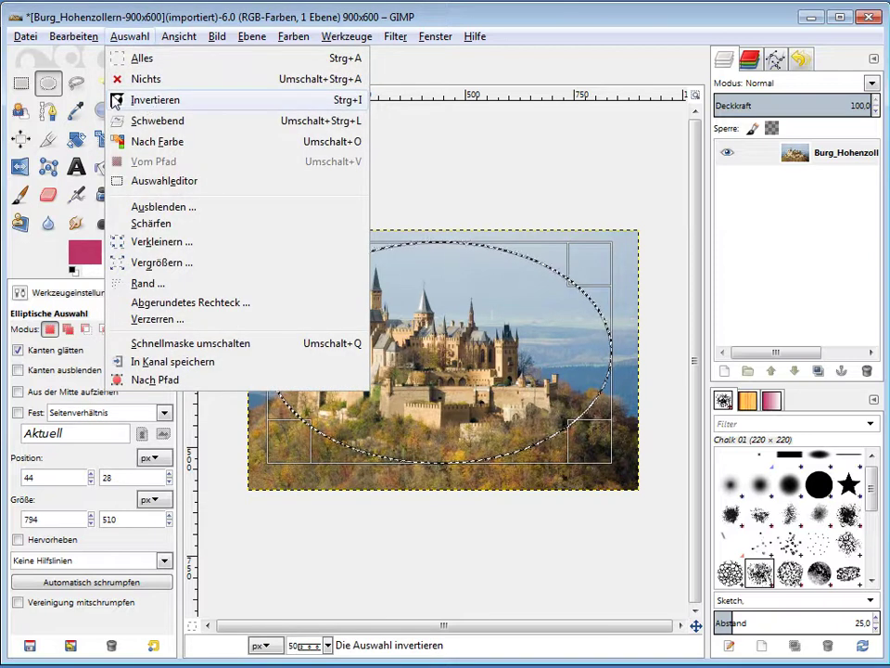
{"action": "left_click", "coordinate": [136, 104]}
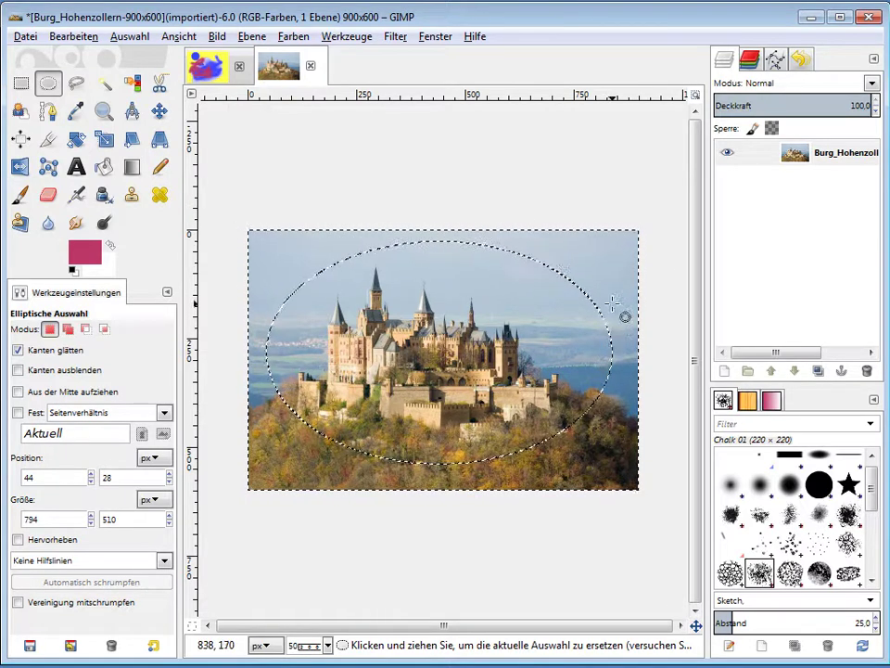
{"action": "key", "text": "Delete"}
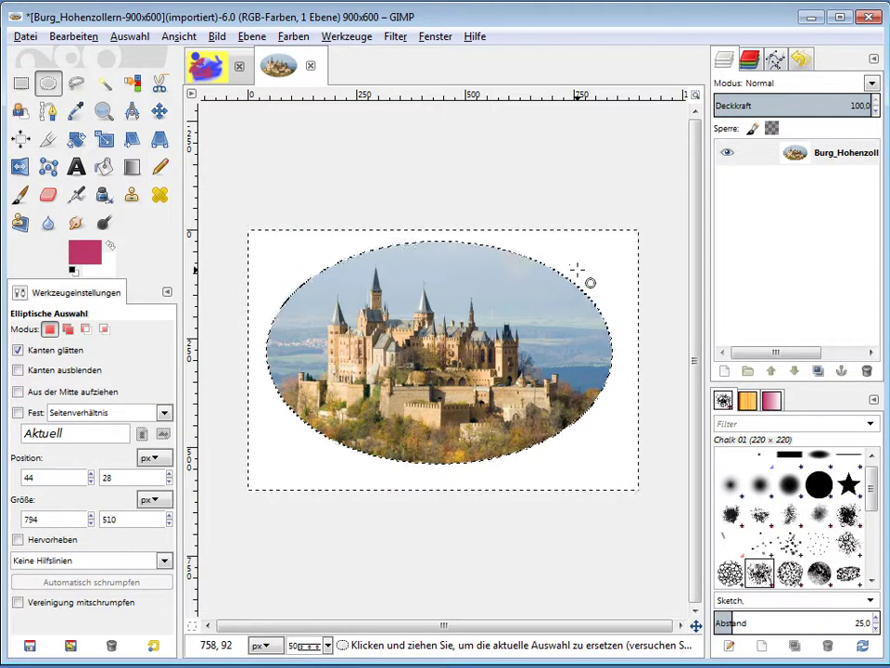
{"action": "key", "text": "ctrl+z"}
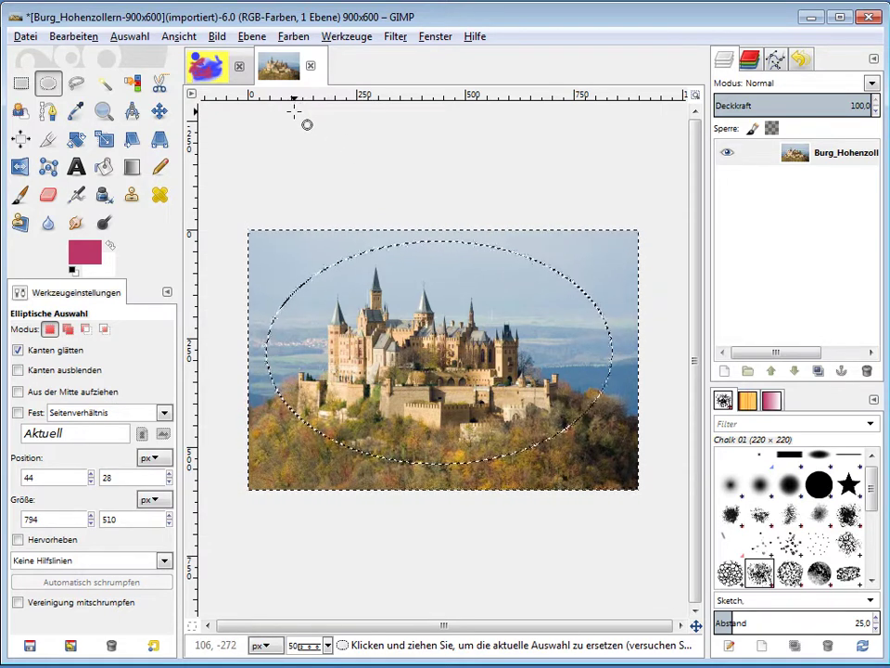
- Add an alpha channel to the layer and delete the area outside the ellipse
{"action": "left_click", "coordinate": [251, 36]}
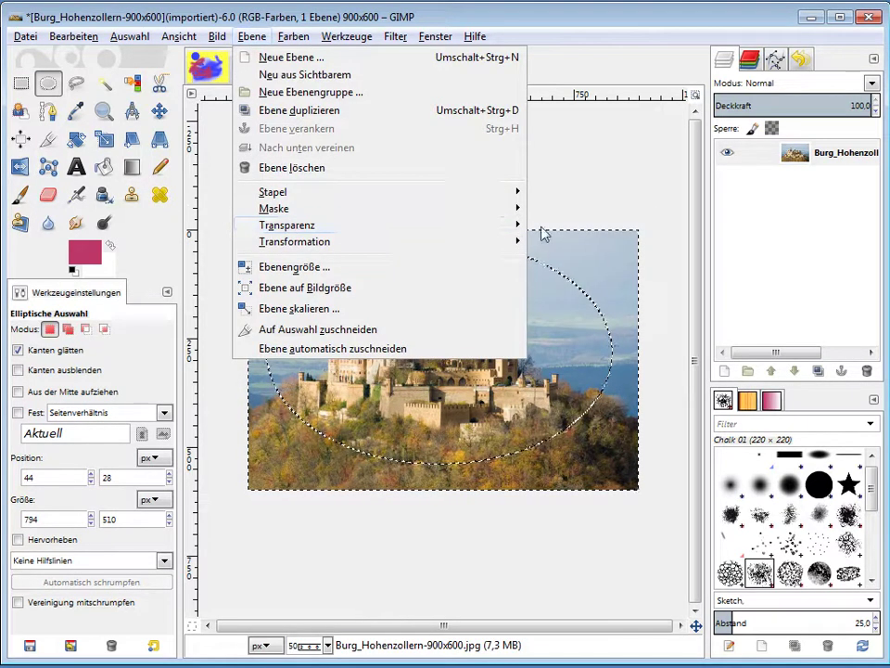
{"action": "mouse_move", "coordinate": [286, 225]}
{"action": "left_click", "coordinate": [566, 234]}
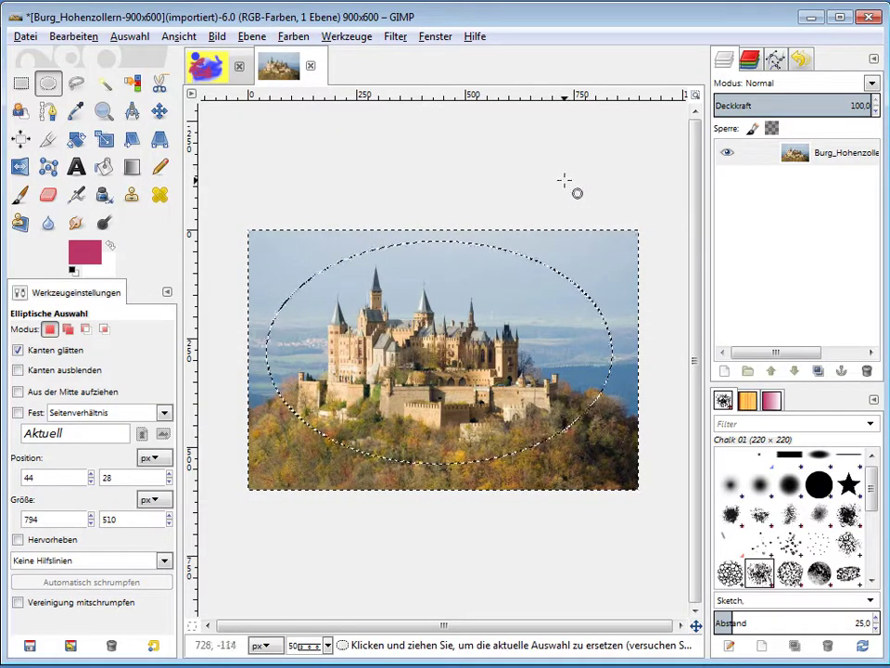
{"action": "key", "text": "Delete"}
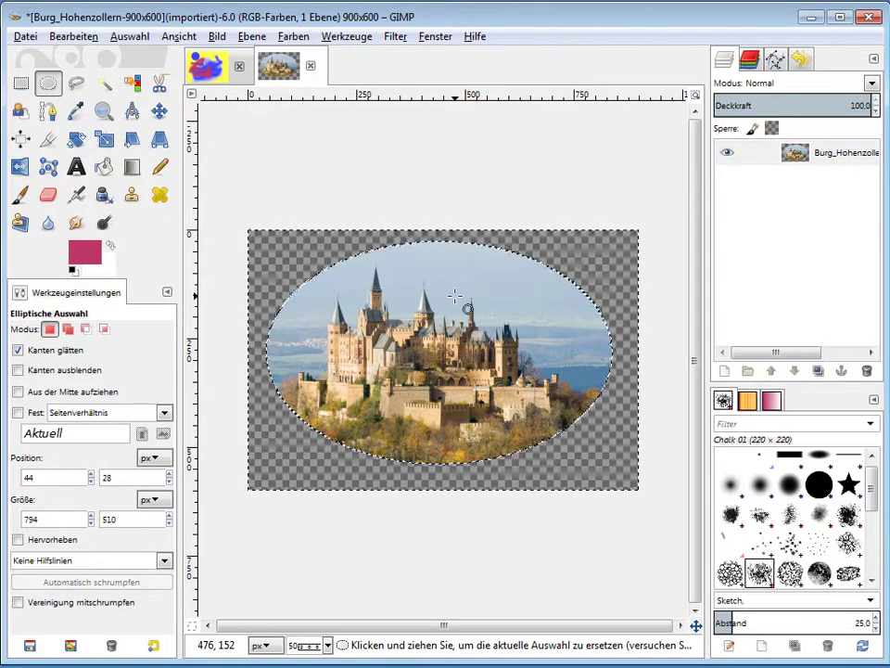
{"action": "left_click", "coordinate": [25, 37]}
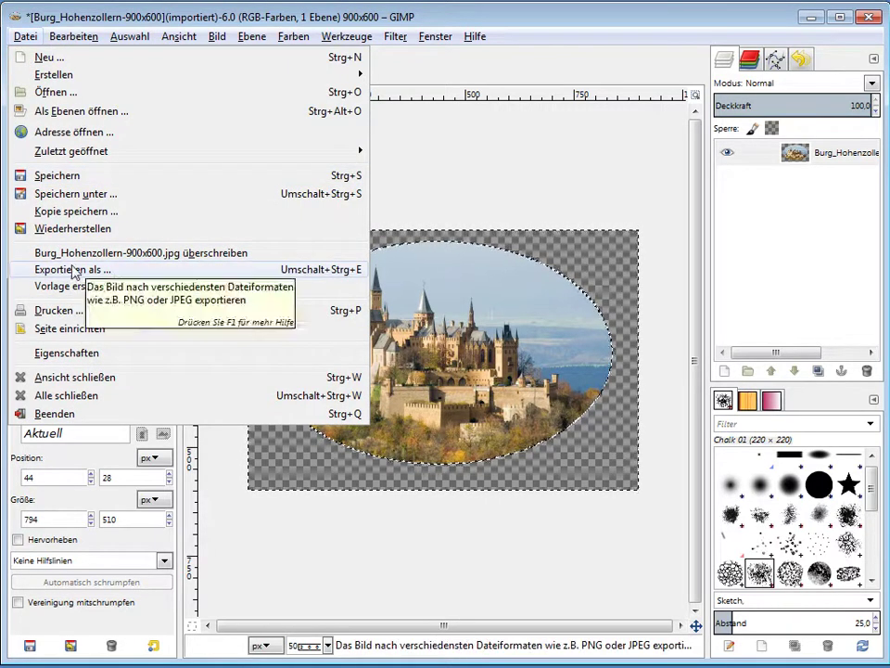
- Export the image as Burg_Hohenzollern-900x600-tr.png in Downloads with the default PNG options
{"action": "left_click", "coordinate": [73, 269]}
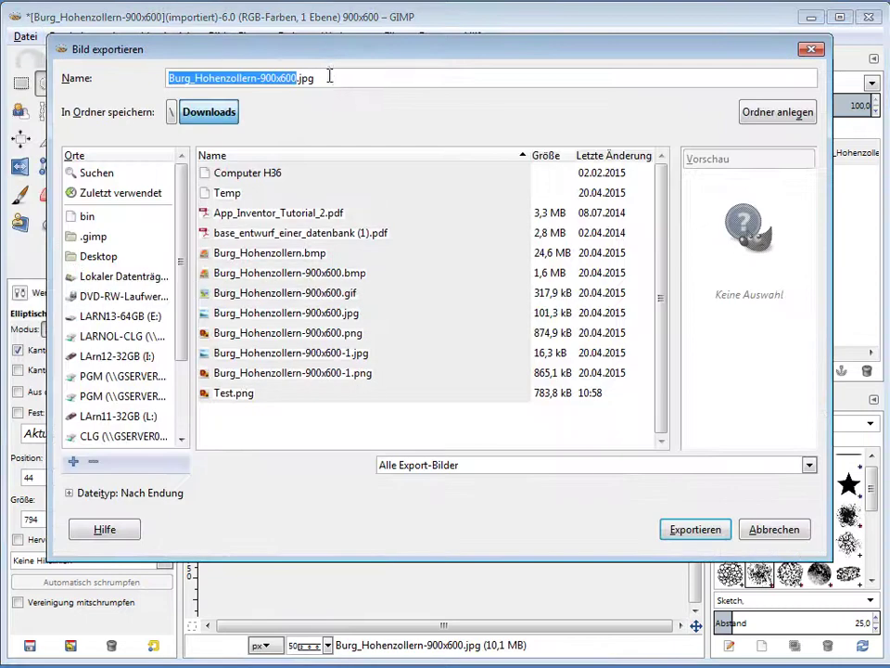
{"action": "left_click", "coordinate": [342, 84]}
{"action": "key", "text": "BackSpace"}
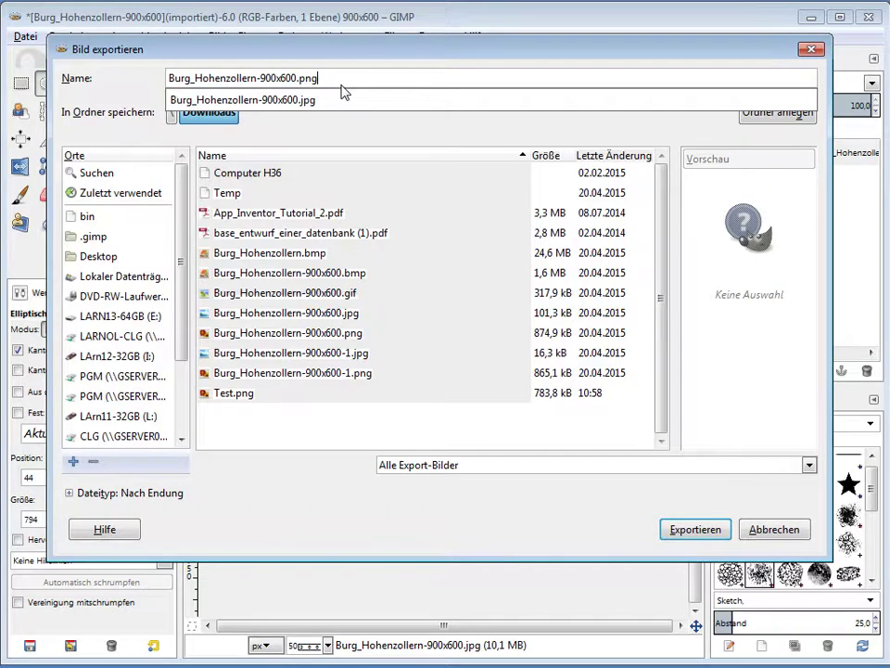
{"action": "left_click", "coordinate": [316, 78]}
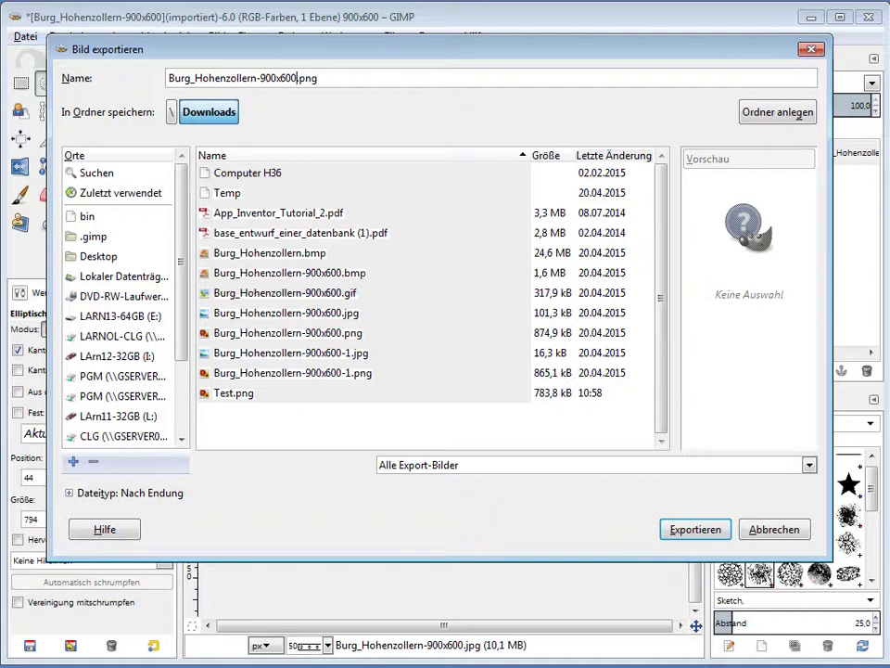
{"action": "type", "text": "-tr"}
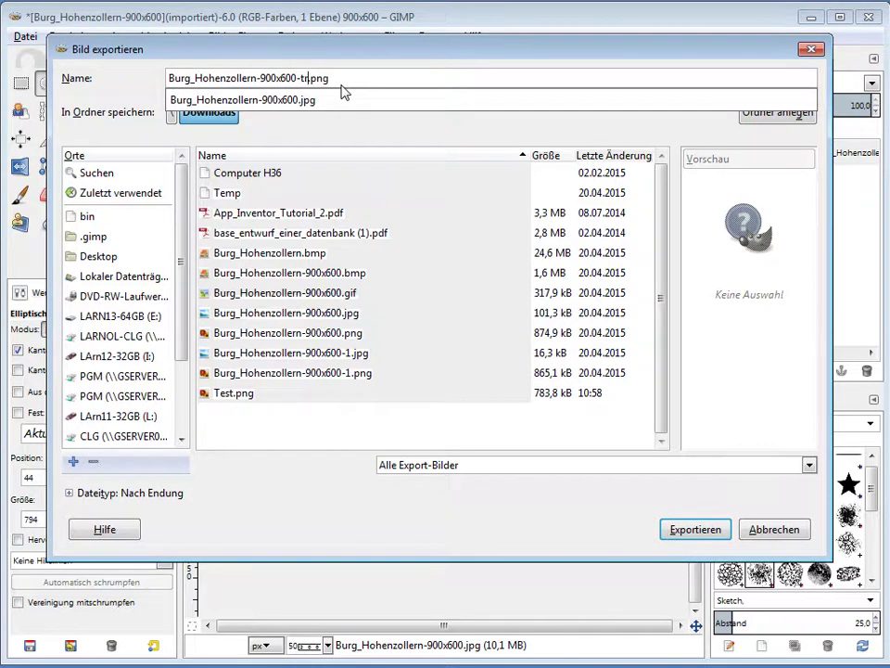
{"action": "key", "text": "Return"}
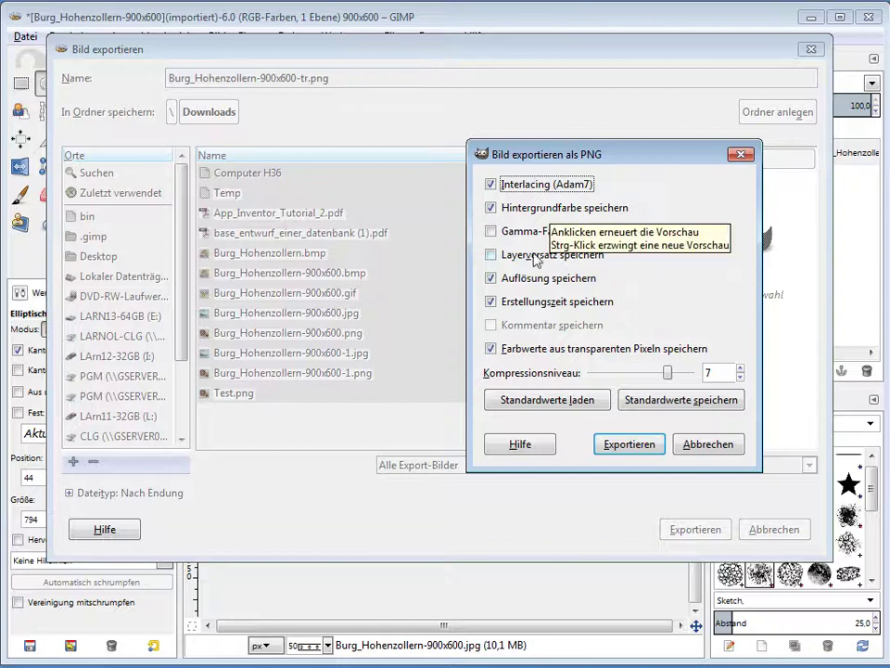
{"action": "left_click", "coordinate": [630, 445]}
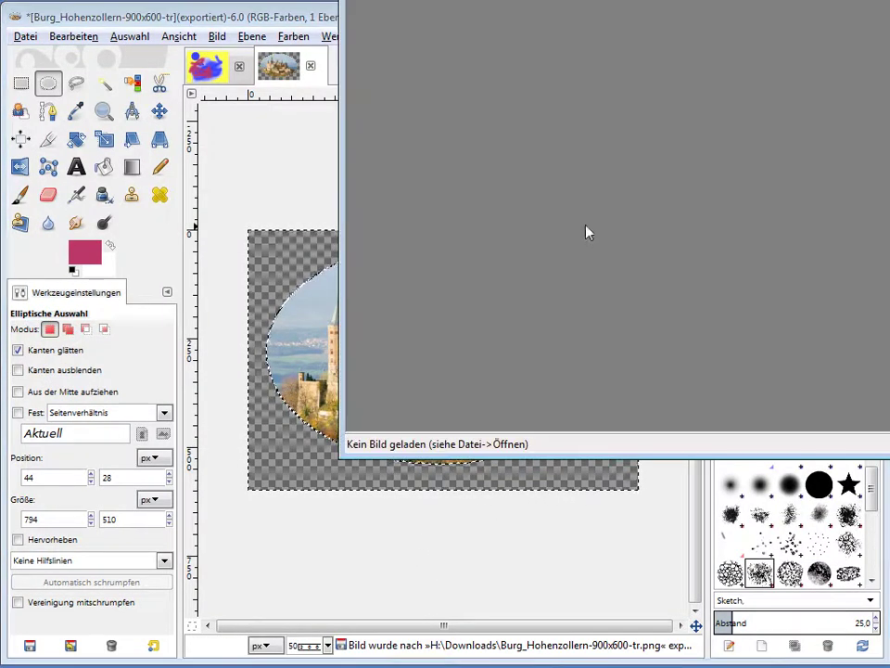
- Open Burg_Hohenzollern-900x600-tr.png from Downloads in IrfanView and widen the viewer window
{"action": "left_click", "coordinate": [336, 57]}
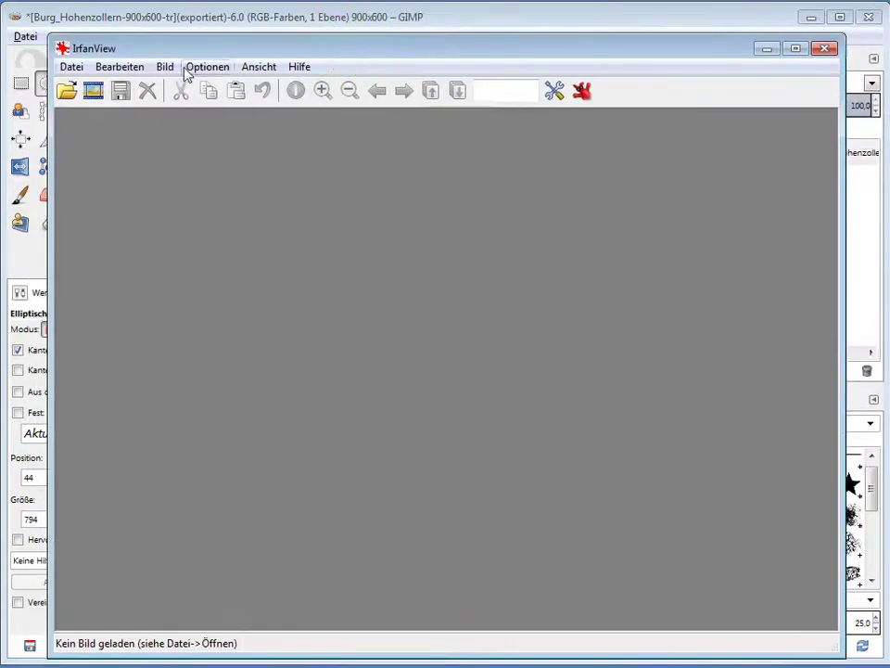
{"action": "left_click", "coordinate": [71, 67]}
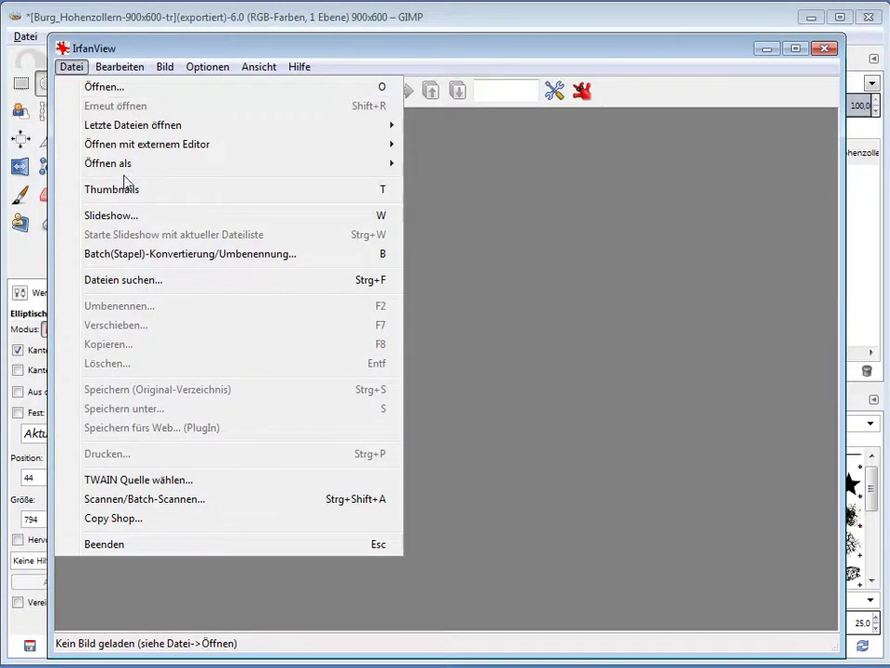
{"action": "left_click", "coordinate": [106, 86]}
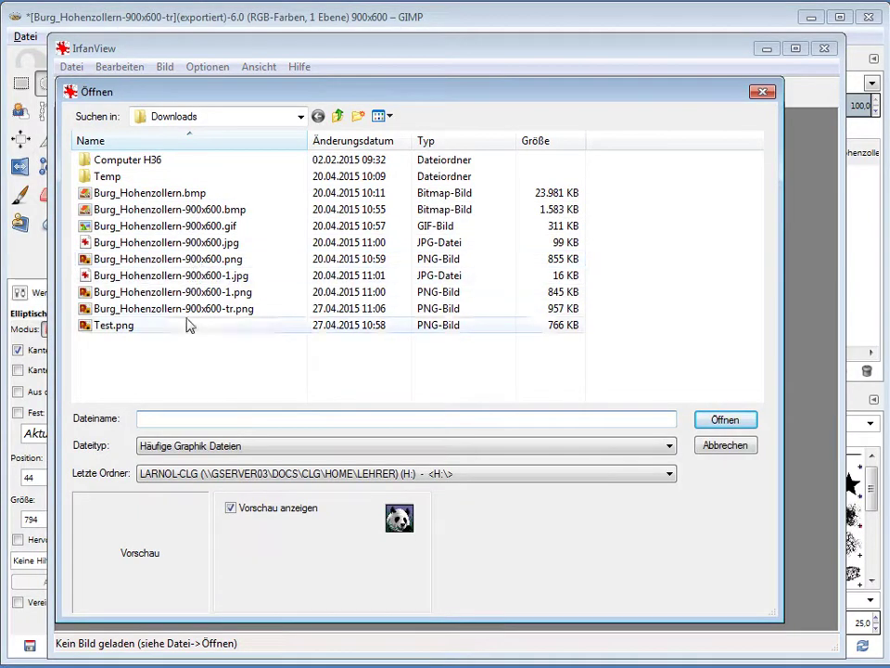
{"action": "left_click", "coordinate": [227, 309]}
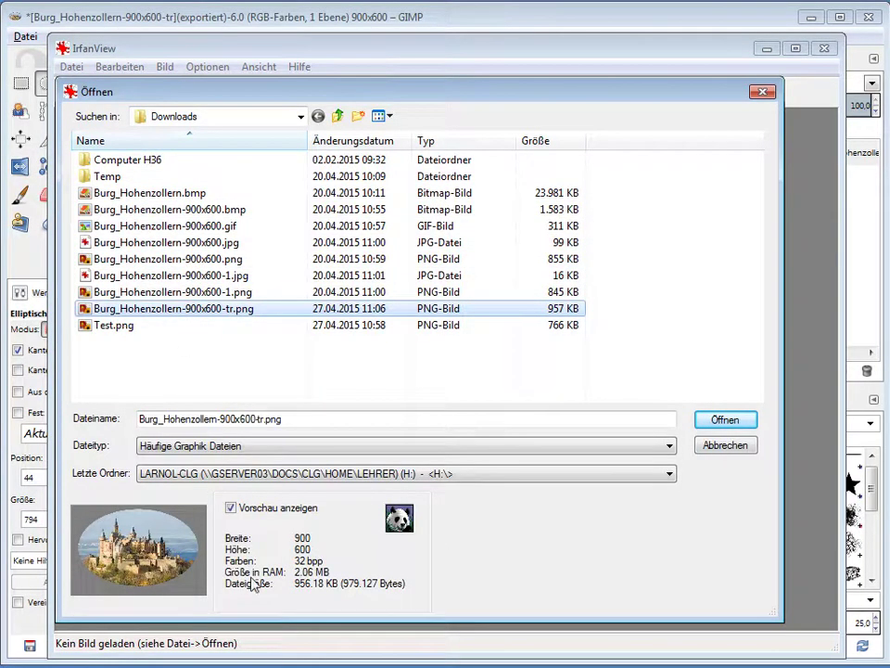
{"action": "double_click", "coordinate": [533, 315]}
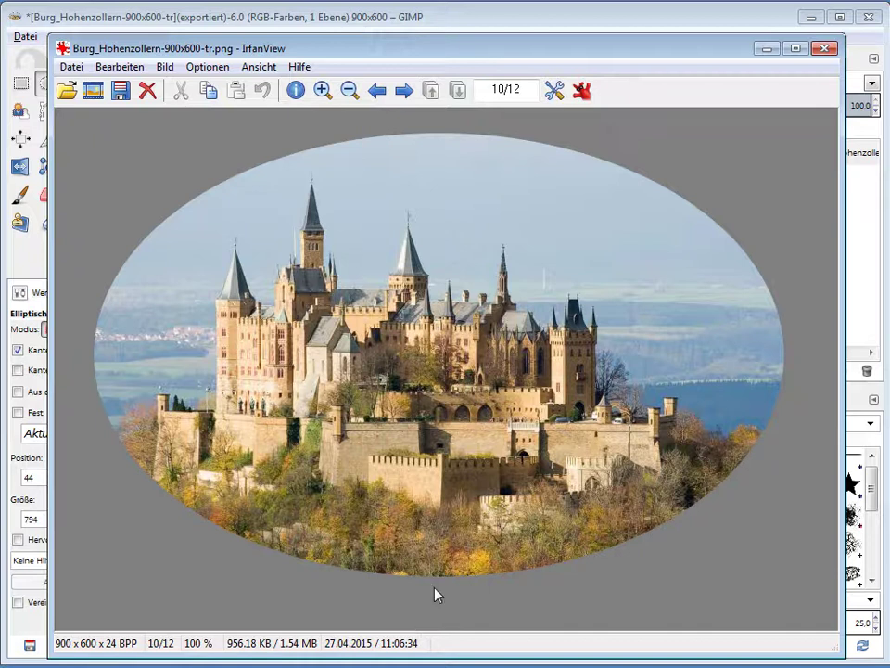
{"action": "left_click_drag", "start_coordinate": [839, 651], "coordinate": [864, 655]}
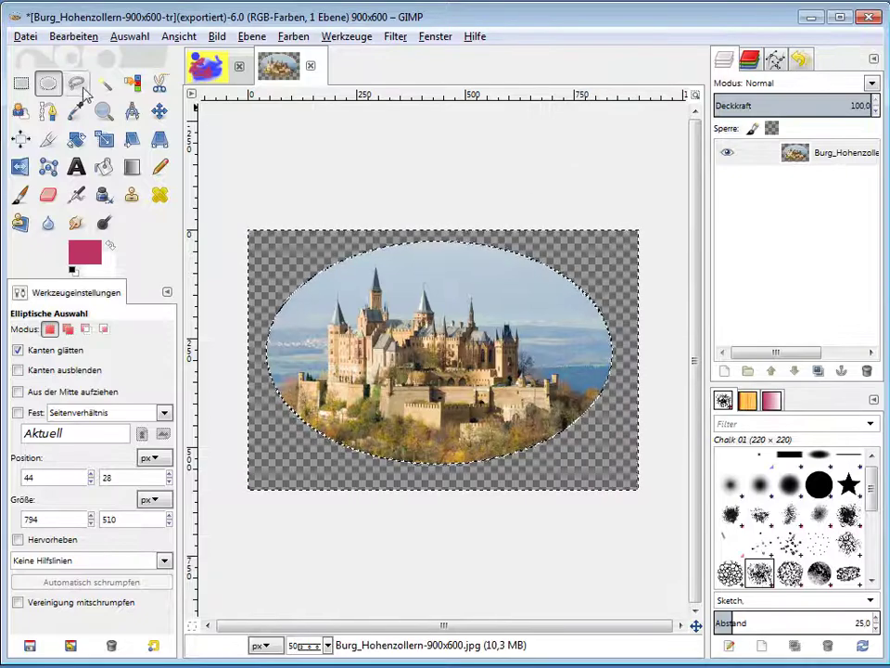
- Undo the delete, feather the ellipse by 30 px, then invert and clear the outside
{"action": "key", "text": "ctrl"}
{"action": "key", "text": "ctrl+z"}
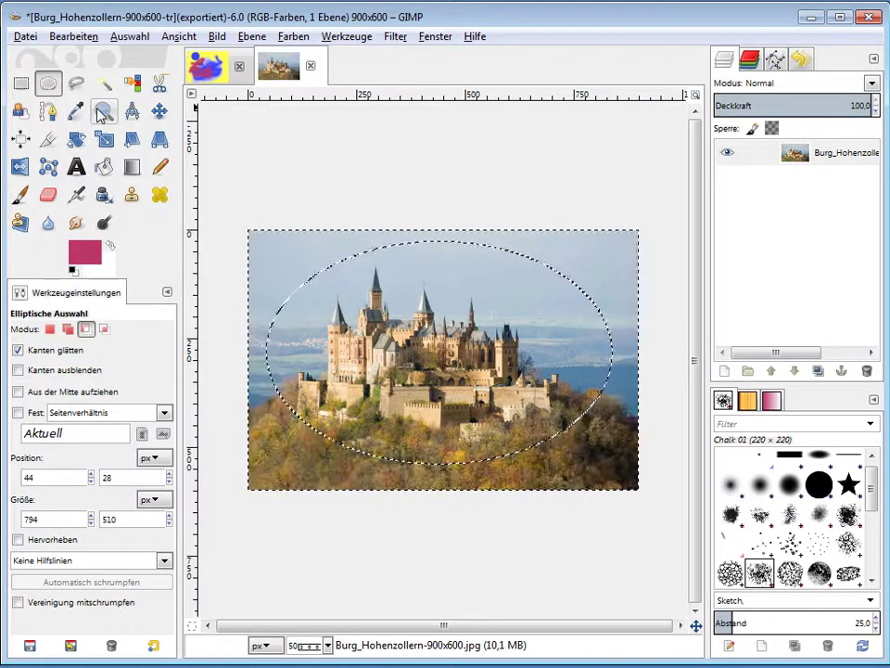
{"action": "left_click", "coordinate": [125, 36]}
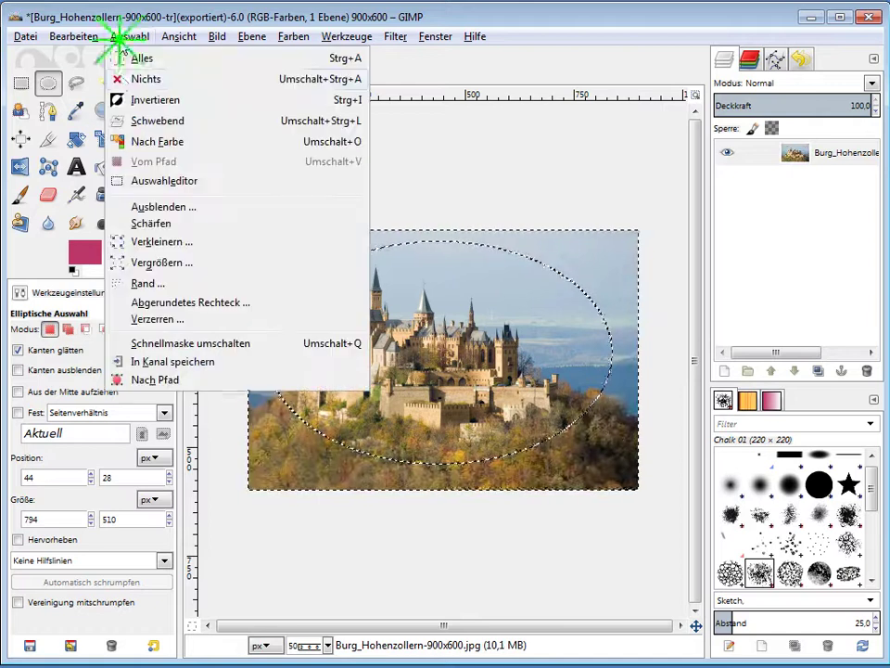
{"action": "left_click", "coordinate": [167, 208]}
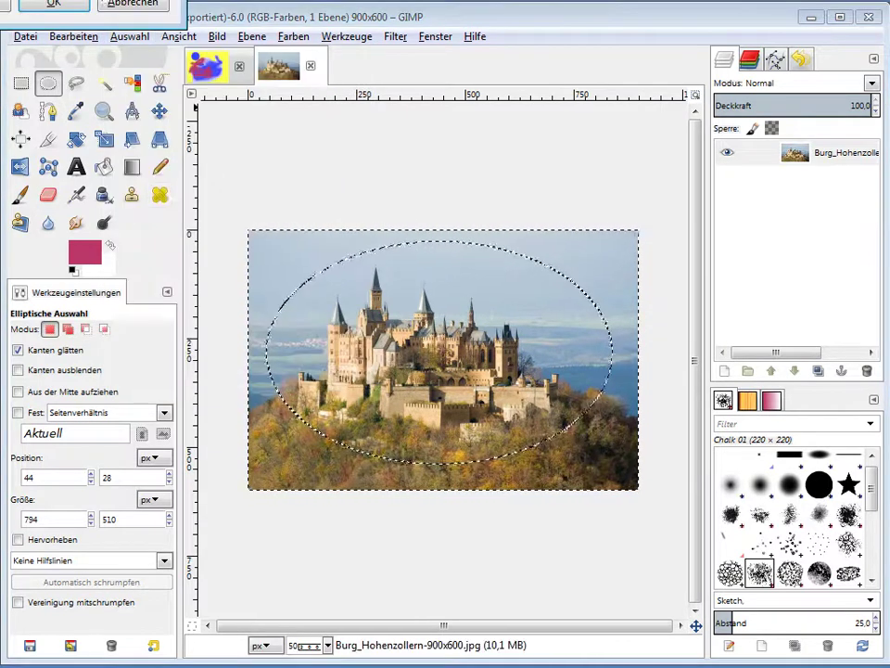
{"action": "left_click", "coordinate": [248, 96]}
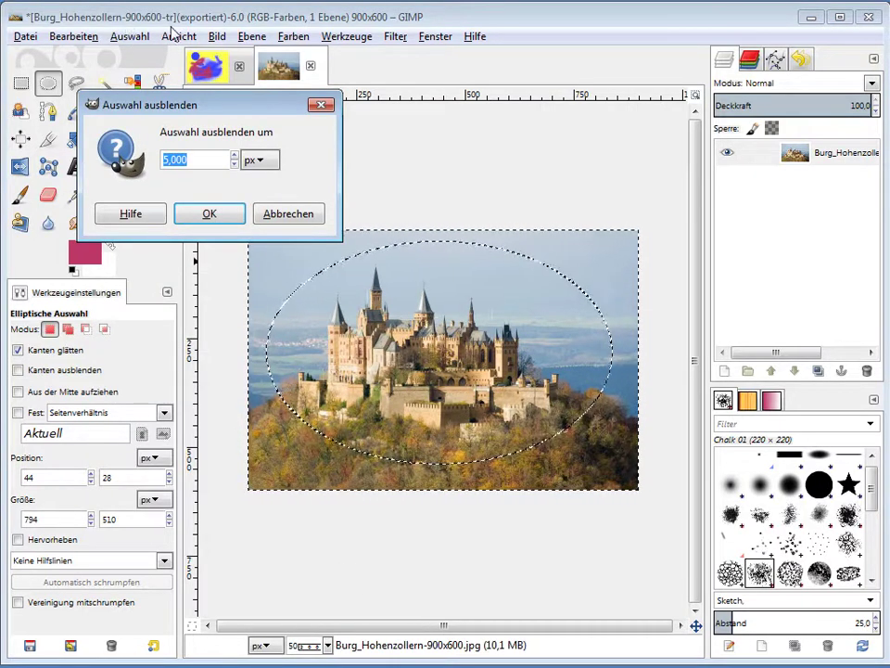
{"action": "left_click", "coordinate": [191, 159]}
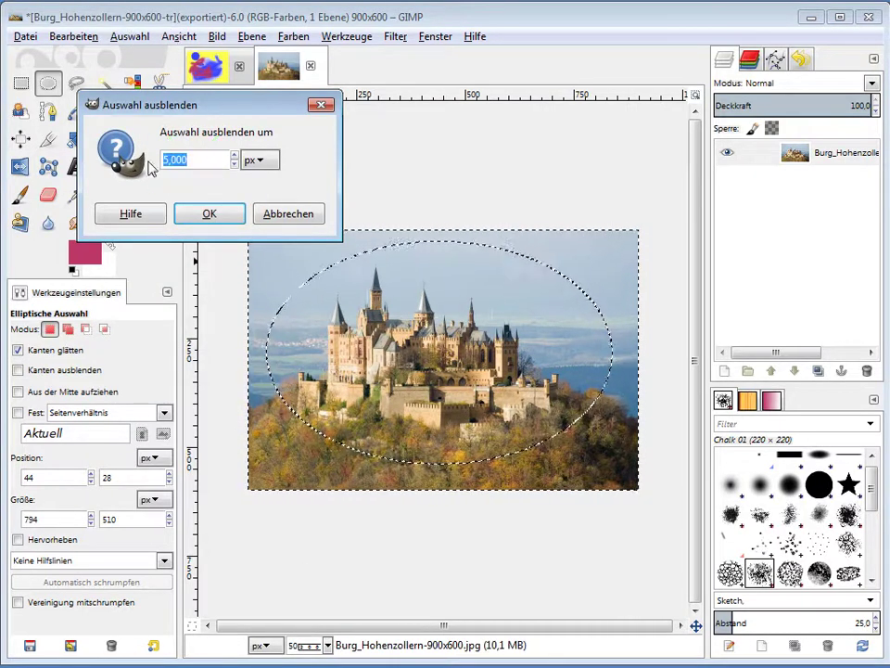
{"action": "type", "text": "30"}
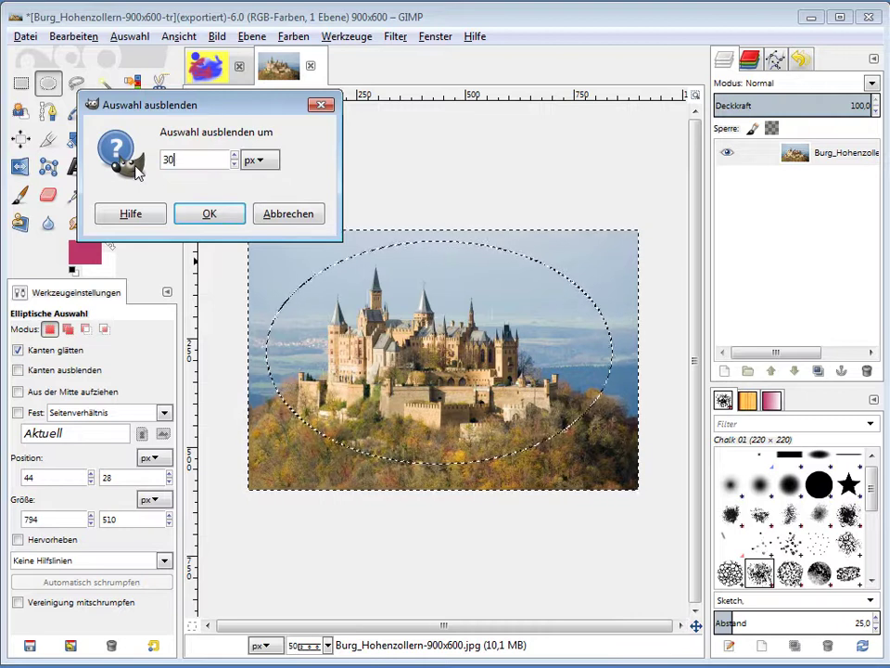
{"action": "left_click", "coordinate": [208, 214]}
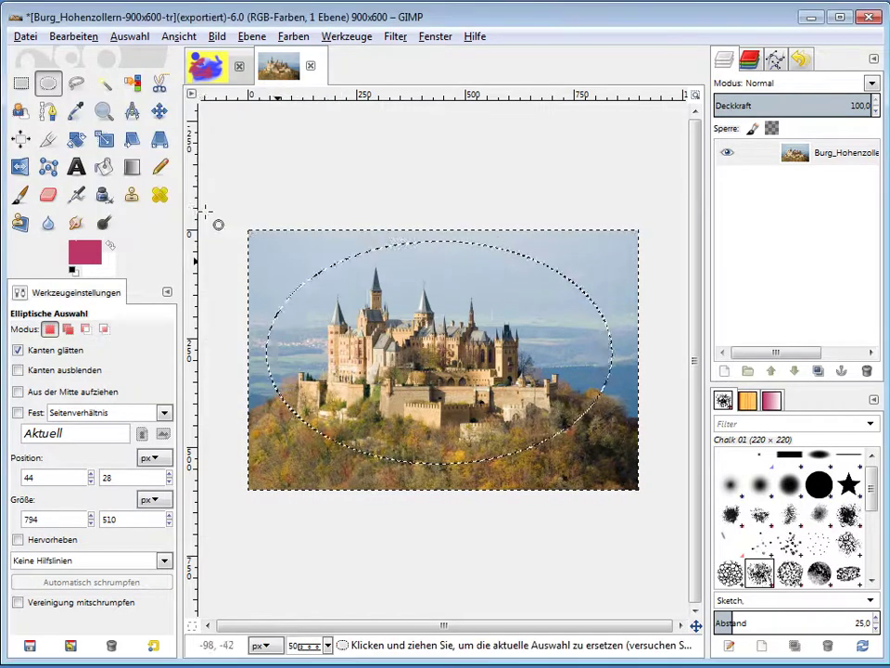
{"action": "key", "text": "ctrl+i"}
{"action": "key", "text": "Delete"}
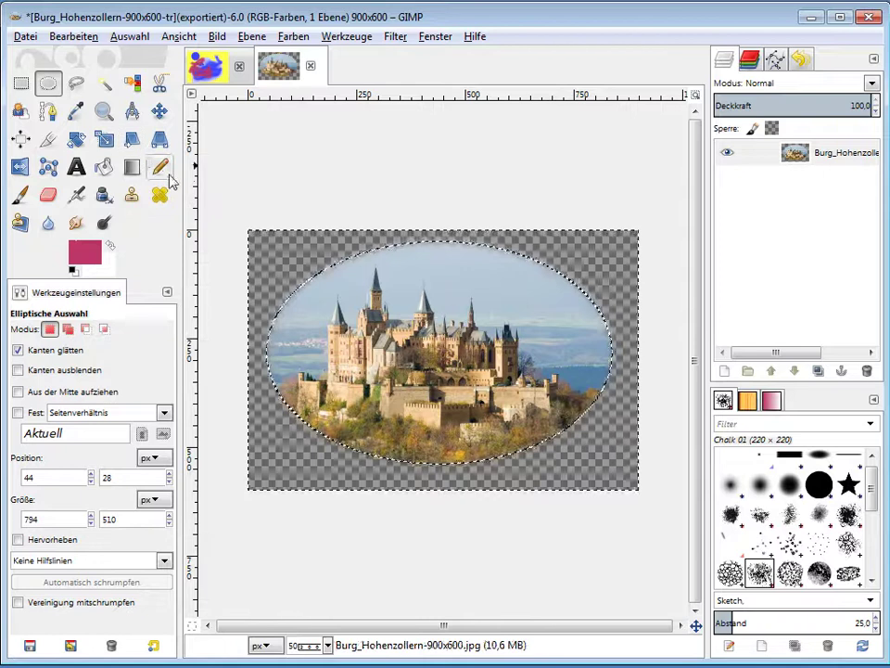
- Export the feathered image as Burg_Hohenzollern-900x600-tr1.png with the default PNG options
{"action": "left_click", "coordinate": [25, 36]}
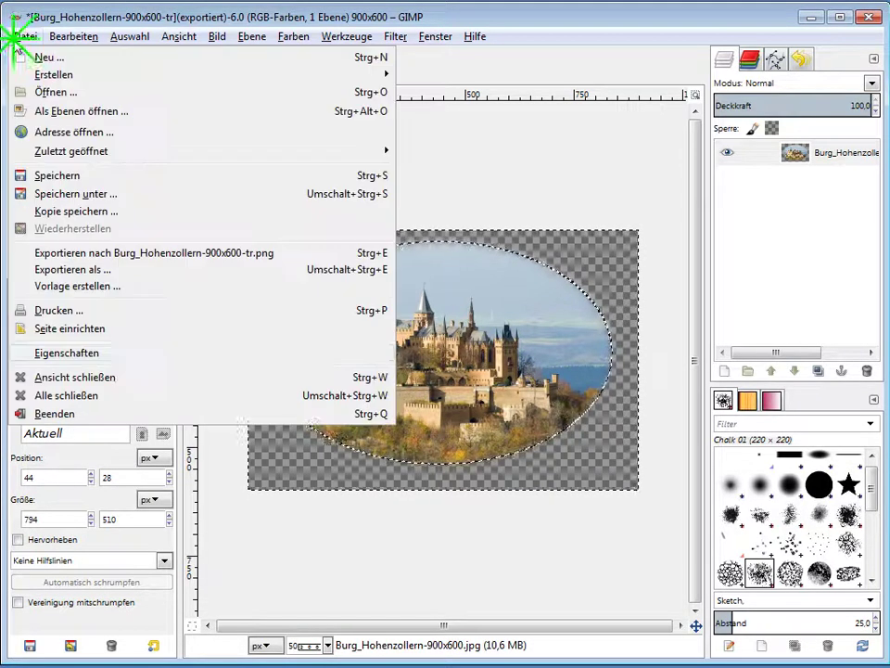
{"action": "left_click", "coordinate": [74, 269]}
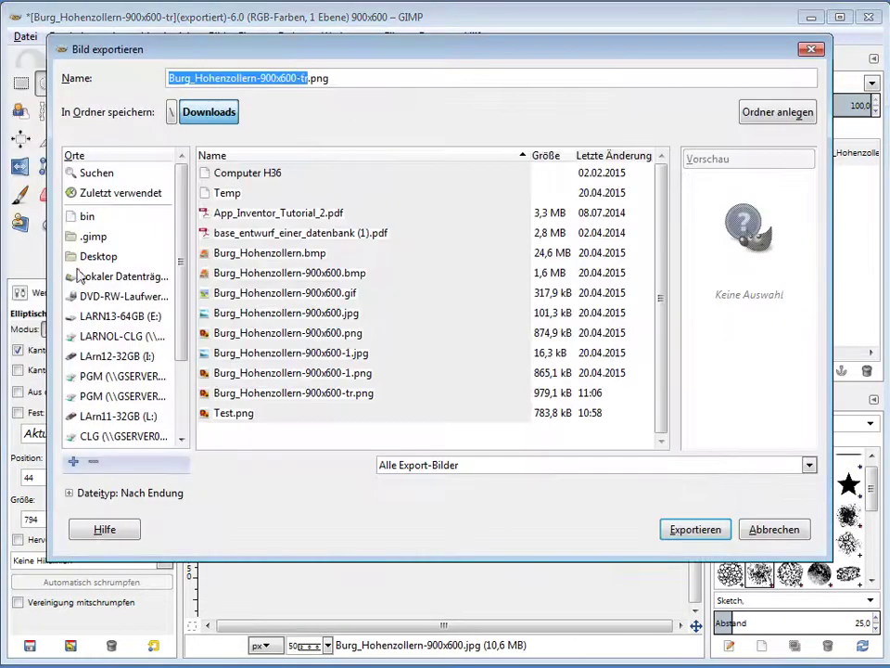
{"action": "left_click", "coordinate": [308, 78]}
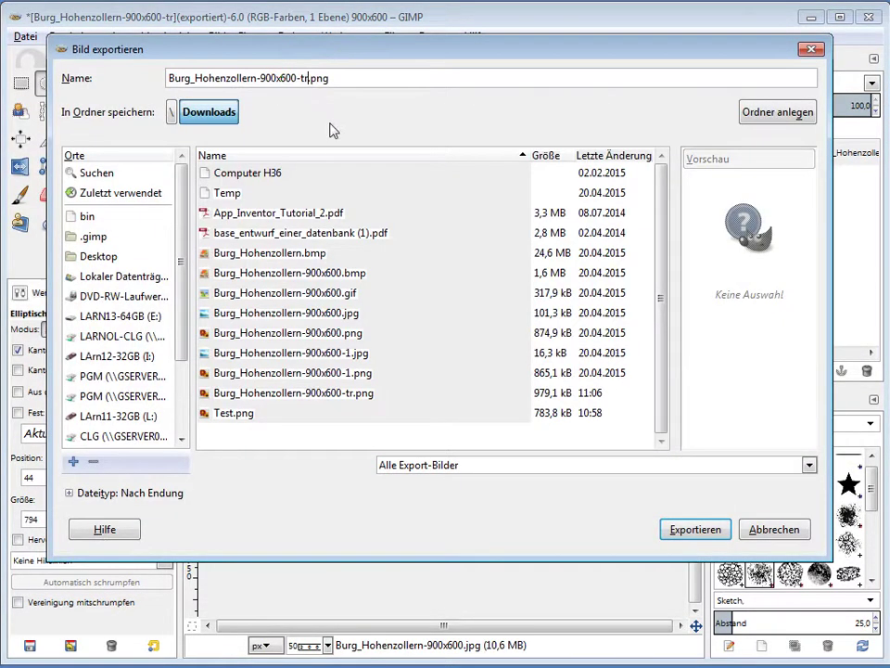
{"action": "type", "text": "1"}
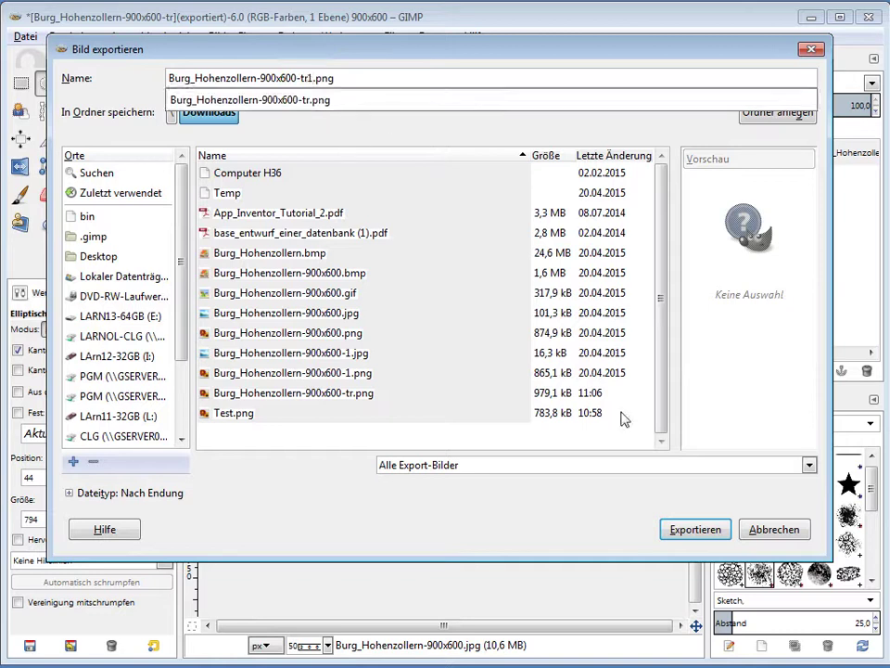
{"action": "left_click", "coordinate": [686, 535]}
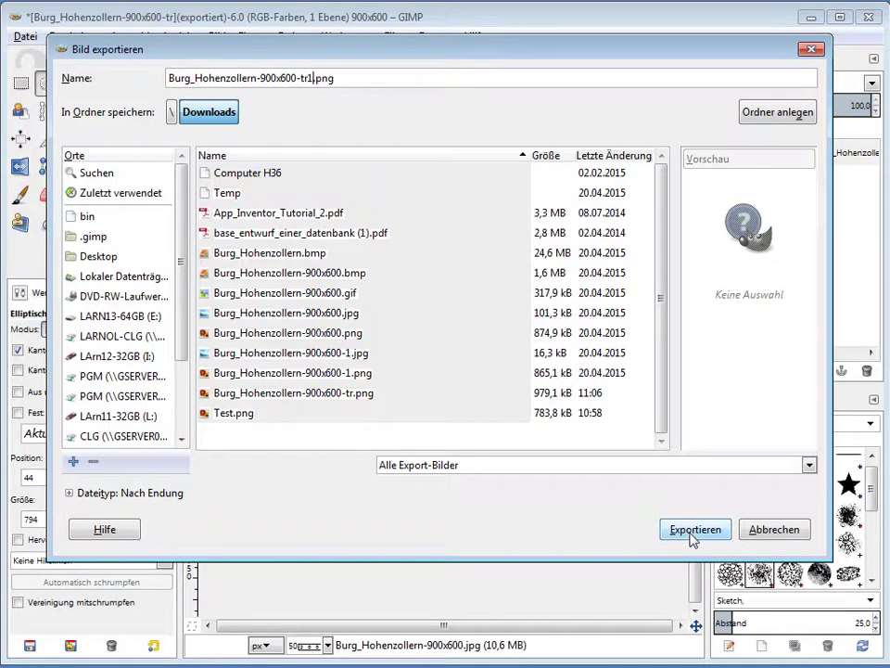
{"action": "left_click", "coordinate": [691, 538]}
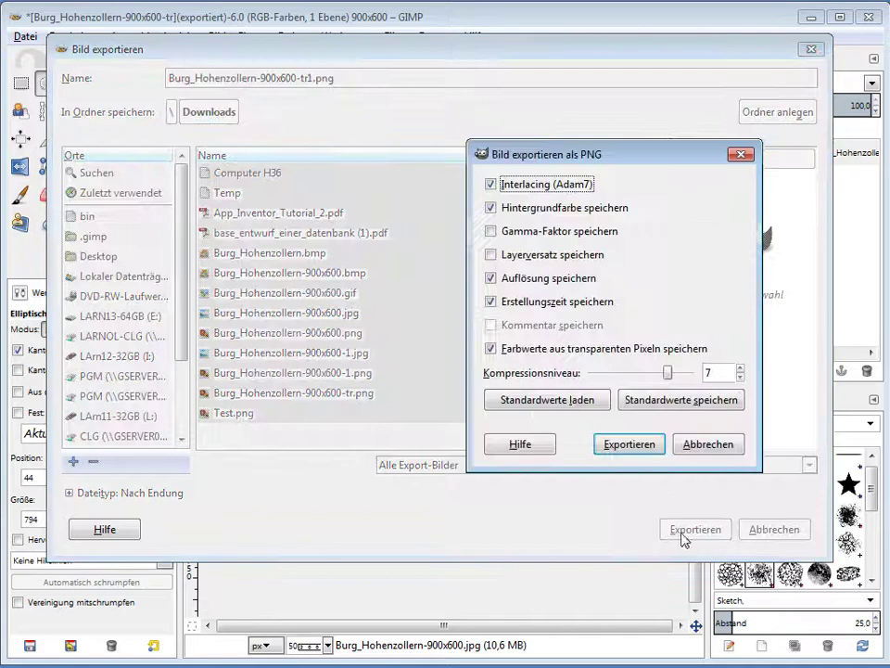
{"action": "left_click", "coordinate": [620, 446]}
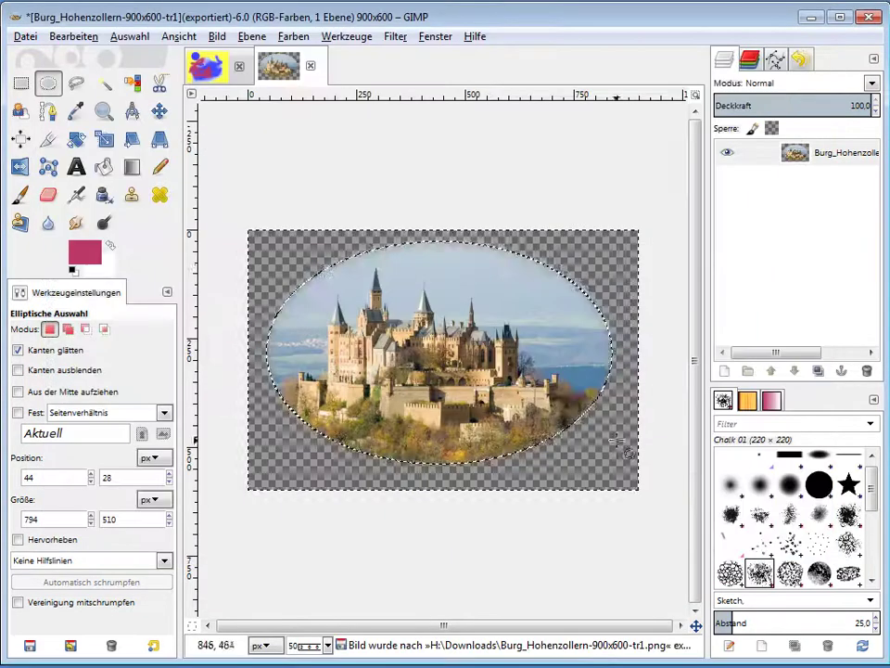
{"action": "left_click", "coordinate": [25, 36]}
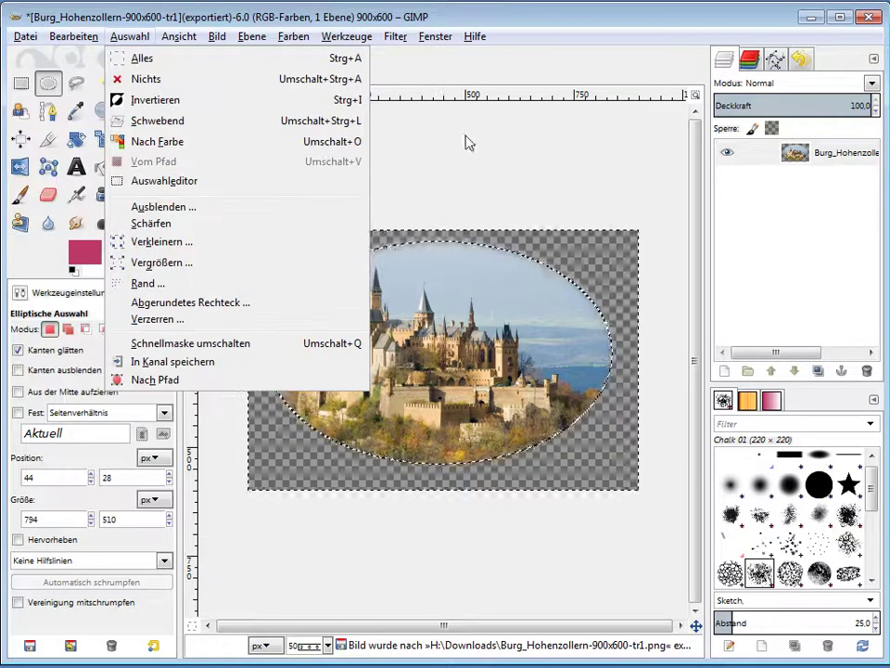
{"action": "left_click", "coordinate": [468, 163]}
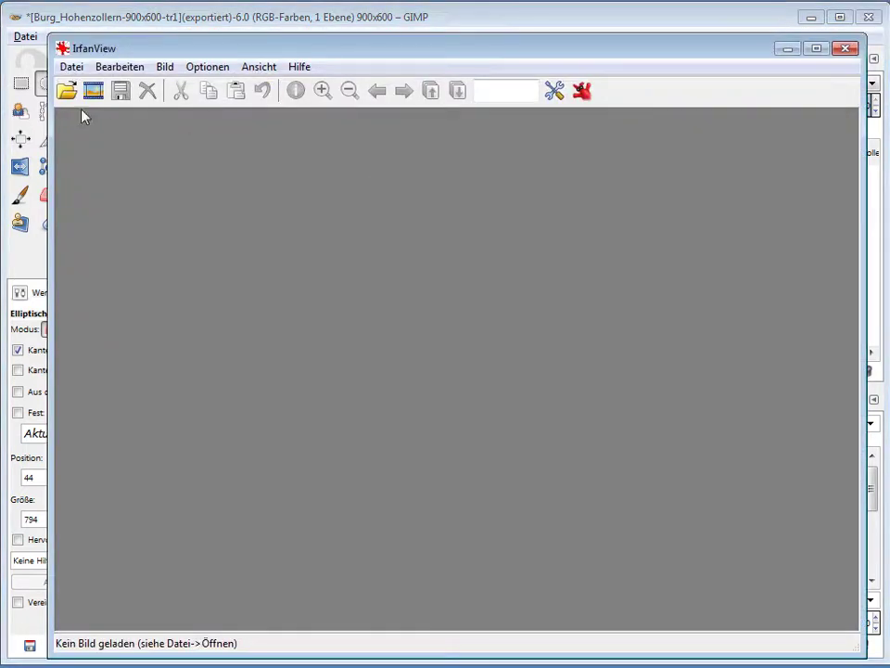
- View Burg_Hohenzollern-900x600-tr1.png in IrfanView, then minimize the viewer
{"action": "key", "text": "o"}
{"action": "left_click", "coordinate": [397, 325]}
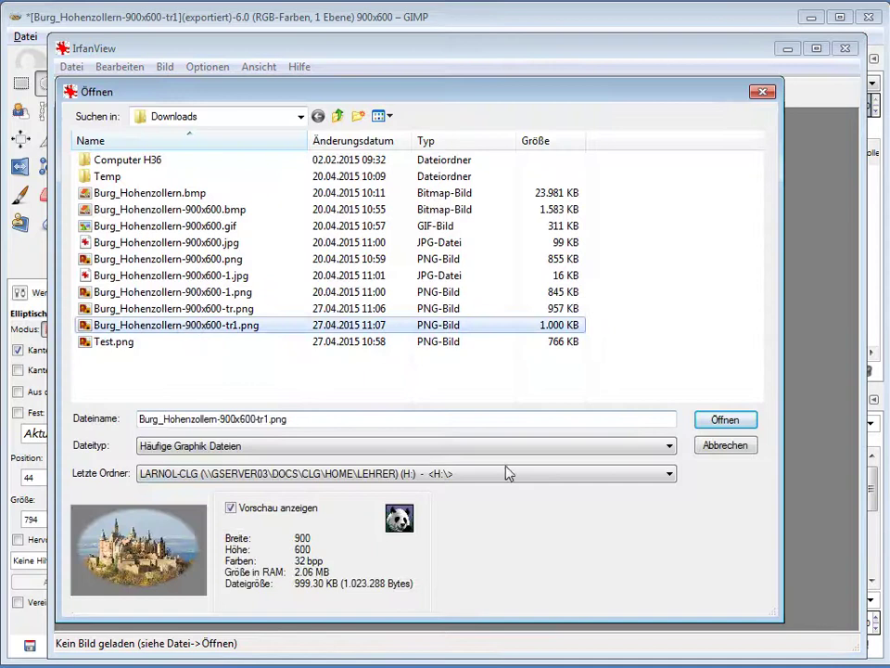
{"action": "left_click", "coordinate": [709, 419]}
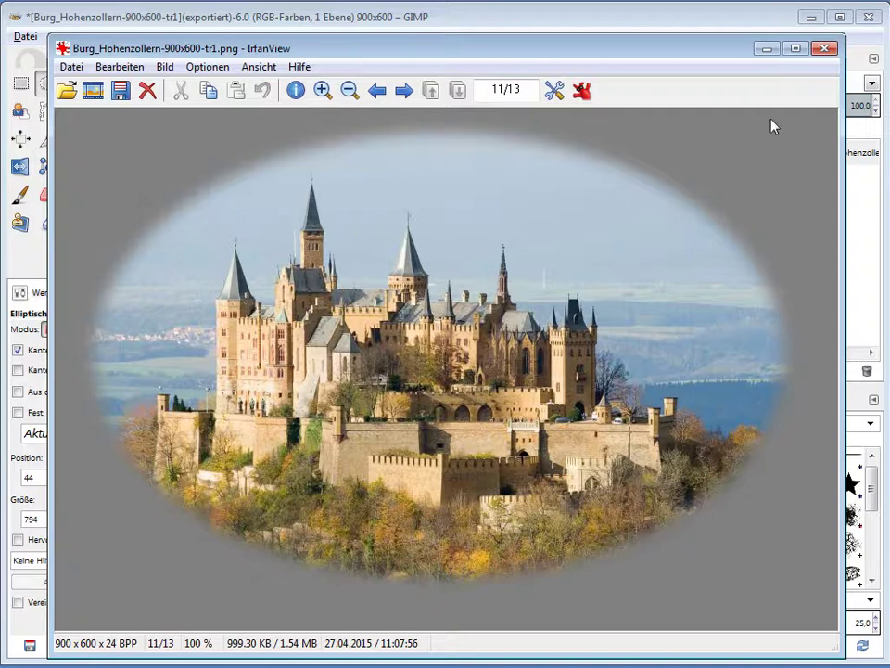
{"action": "left_click", "coordinate": [767, 48]}
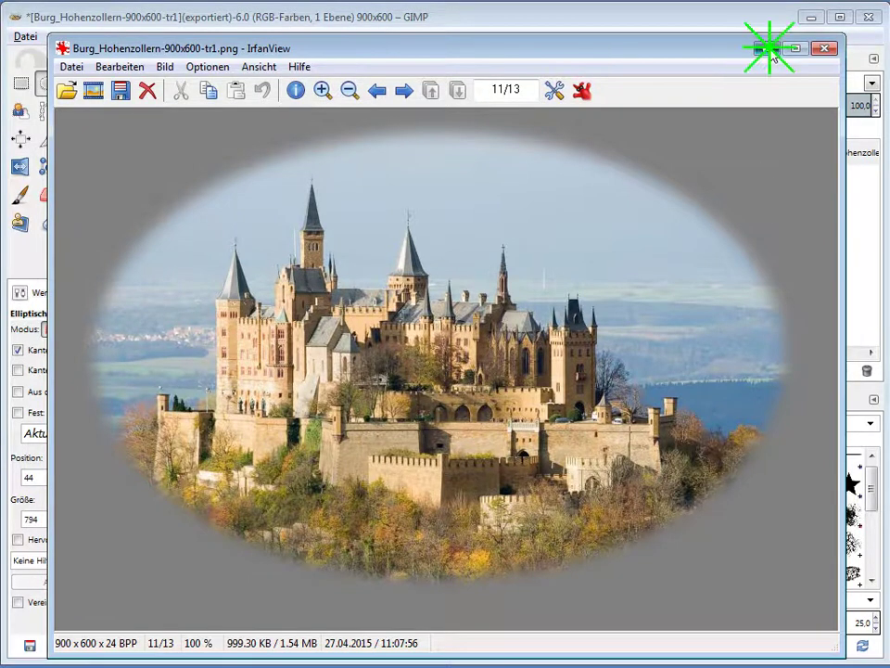